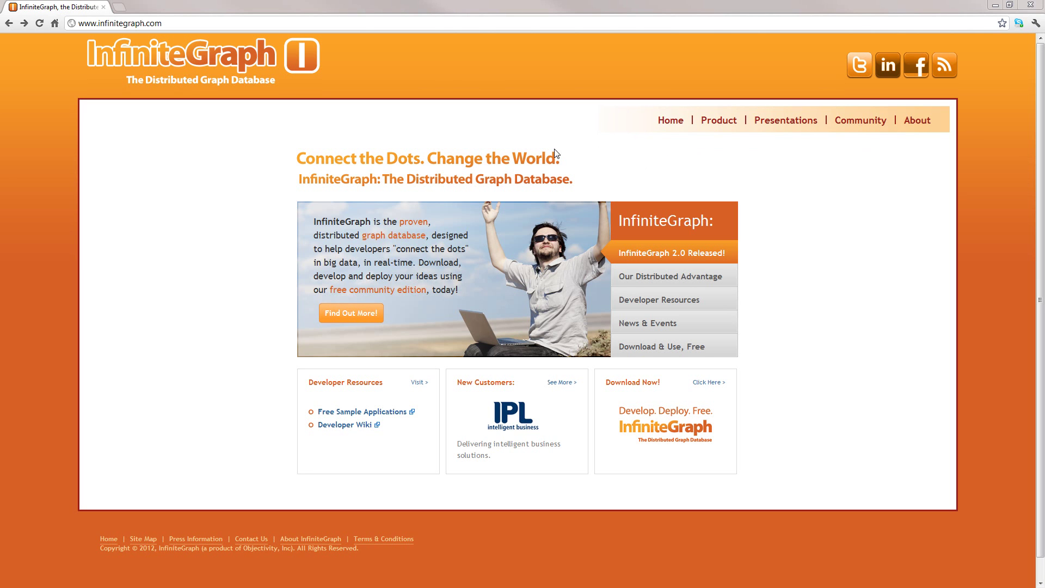
Navigate to InfiniteGraph's free edition download area via Product > Download, Free
{"action": "left_click", "coordinate": [76, 23]}
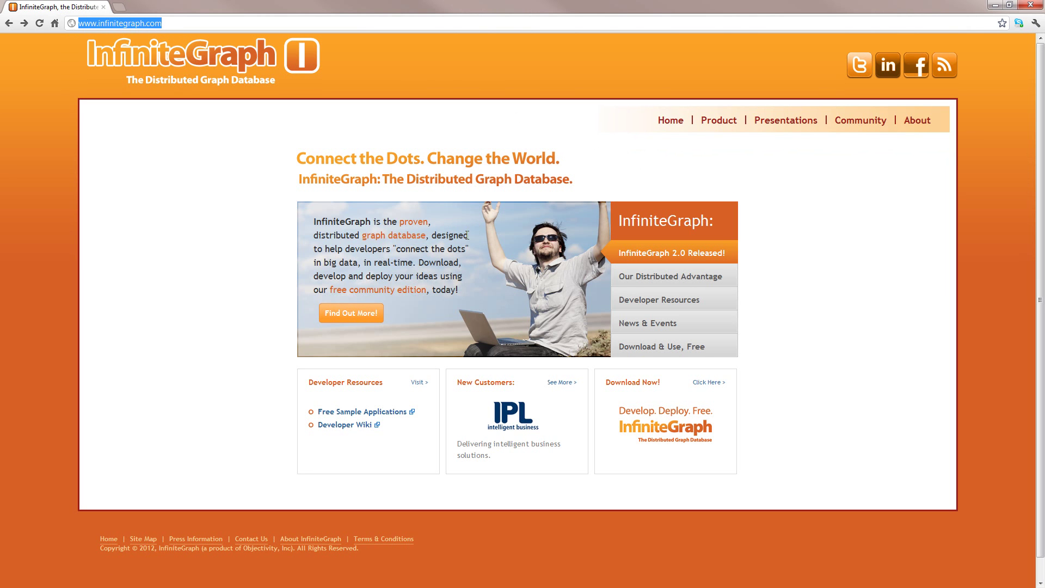
{"action": "mouse_move", "coordinate": [718, 120]}
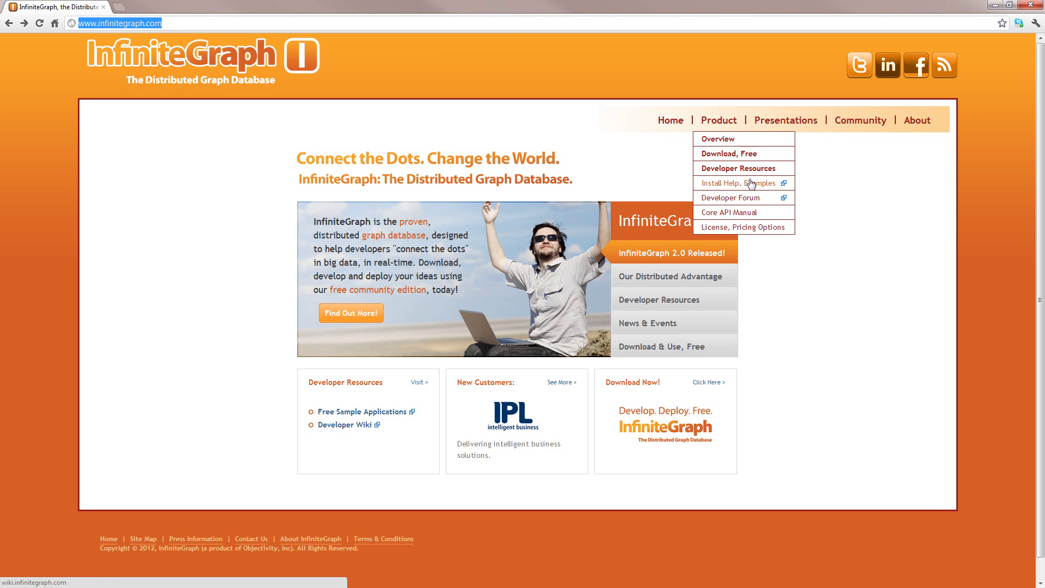
{"action": "left_click", "coordinate": [730, 157]}
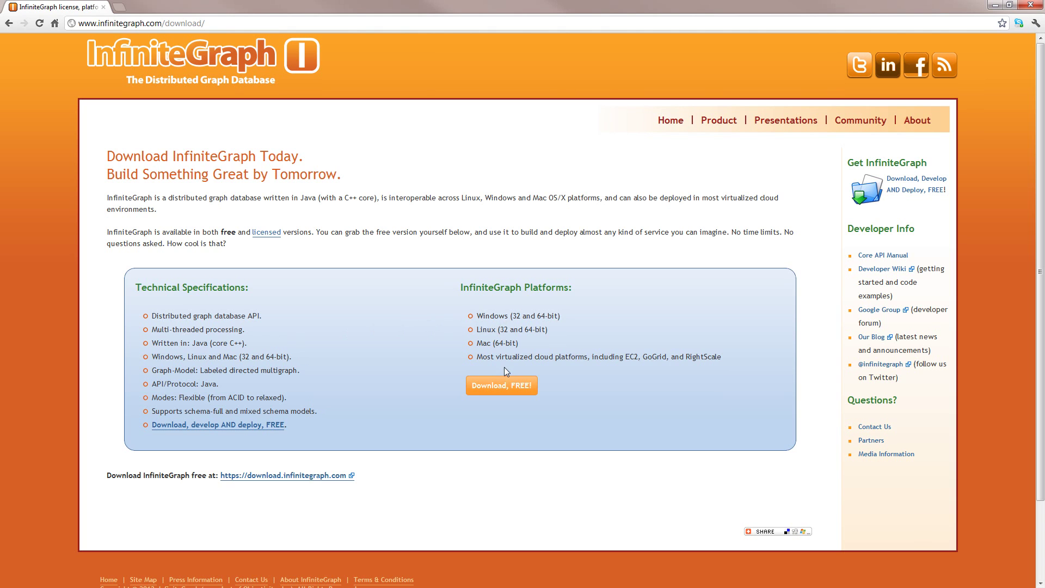
{"action": "left_click", "coordinate": [501, 385]}
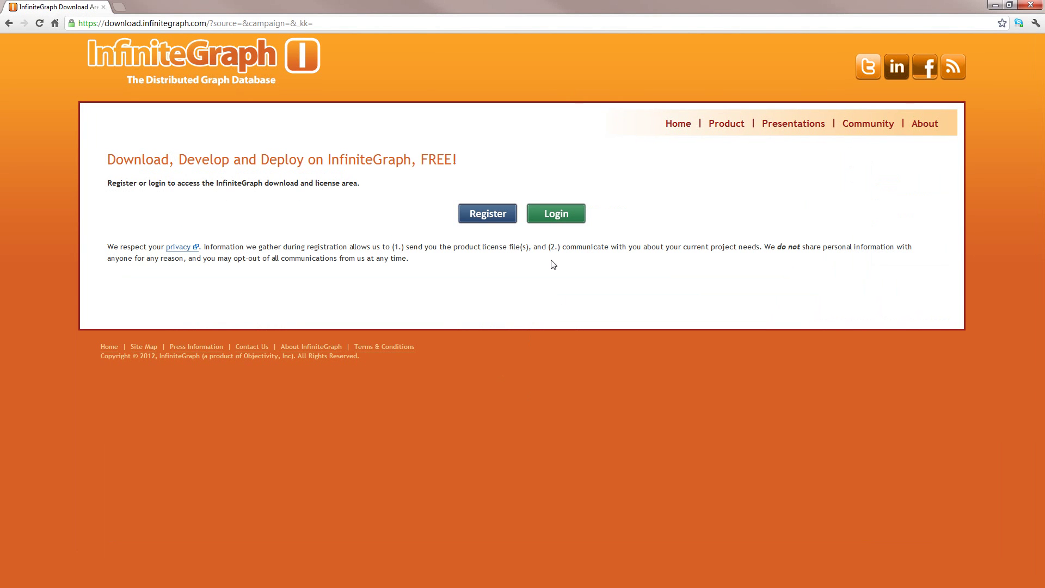
Preview the InfiniteGraph registration form, then go back to the register-or-login page
{"action": "left_click", "coordinate": [479, 216]}
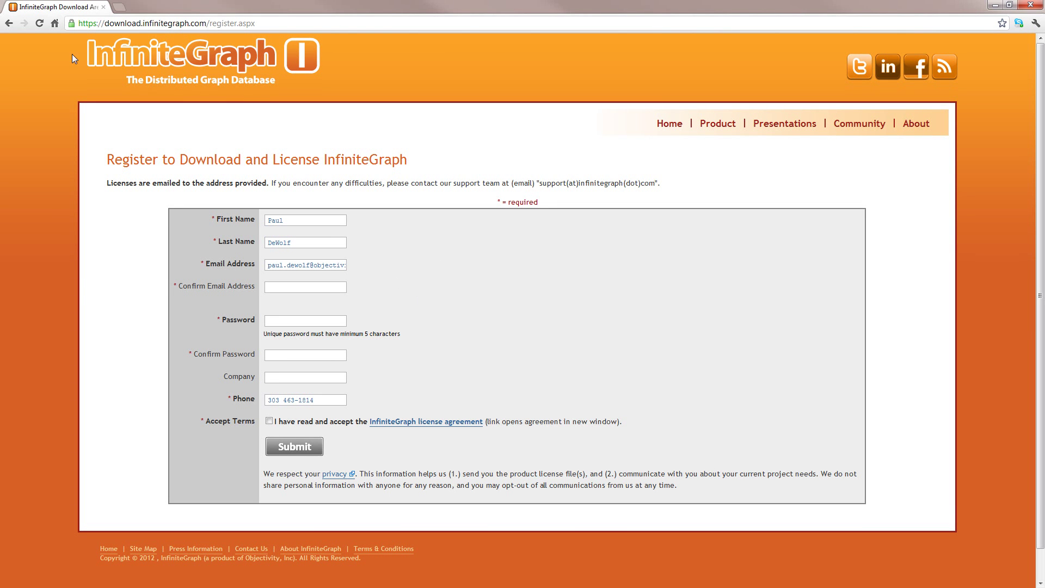
{"action": "left_click", "coordinate": [9, 23]}
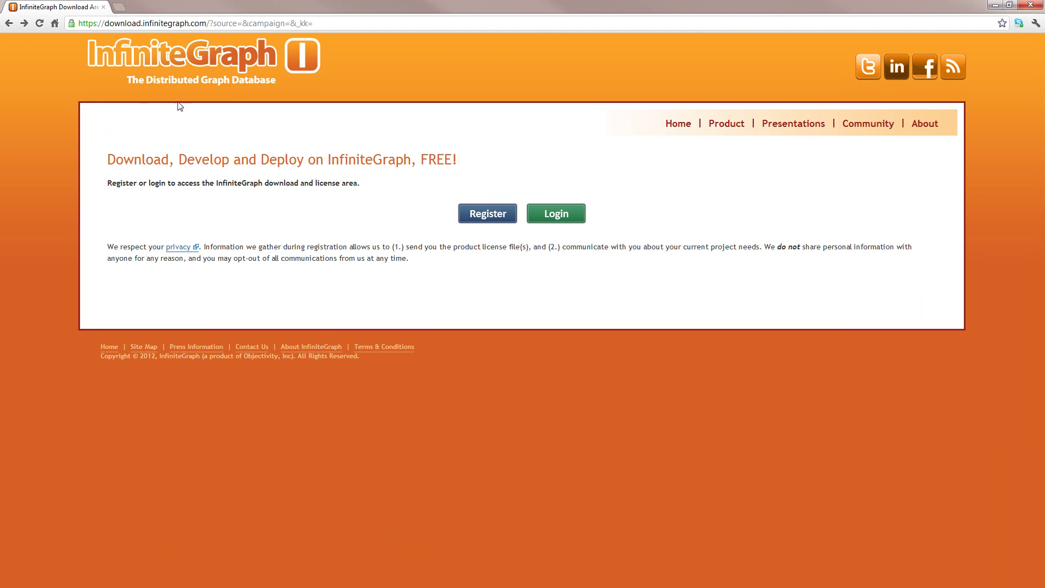
{"action": "left_click", "coordinate": [551, 207]}
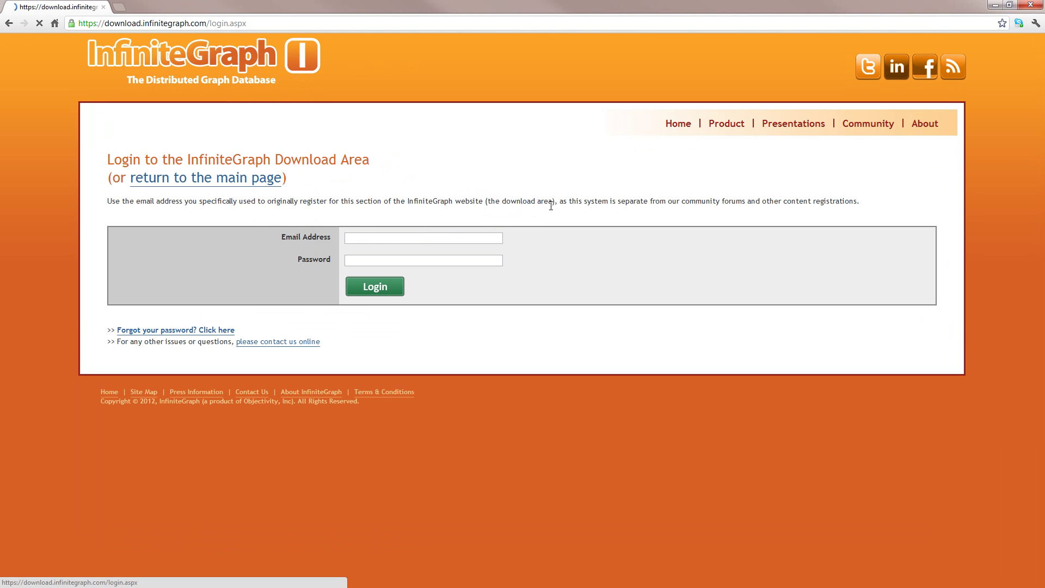
{"action": "left_click", "coordinate": [462, 240]}
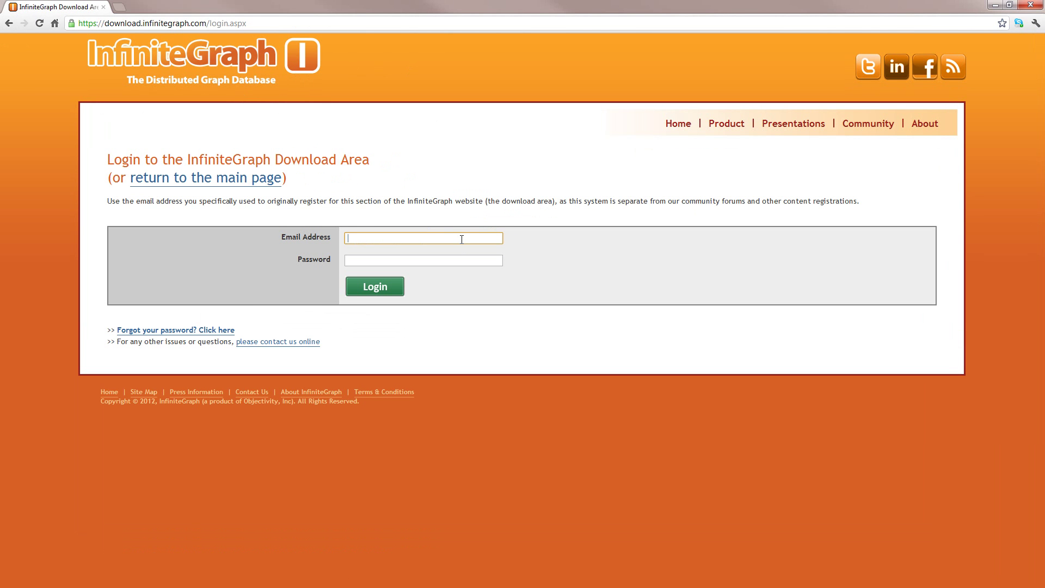
{"action": "key", "text": "Tab"}
{"action": "type", "text": "p"}
{"action": "key", "text": "Return"}
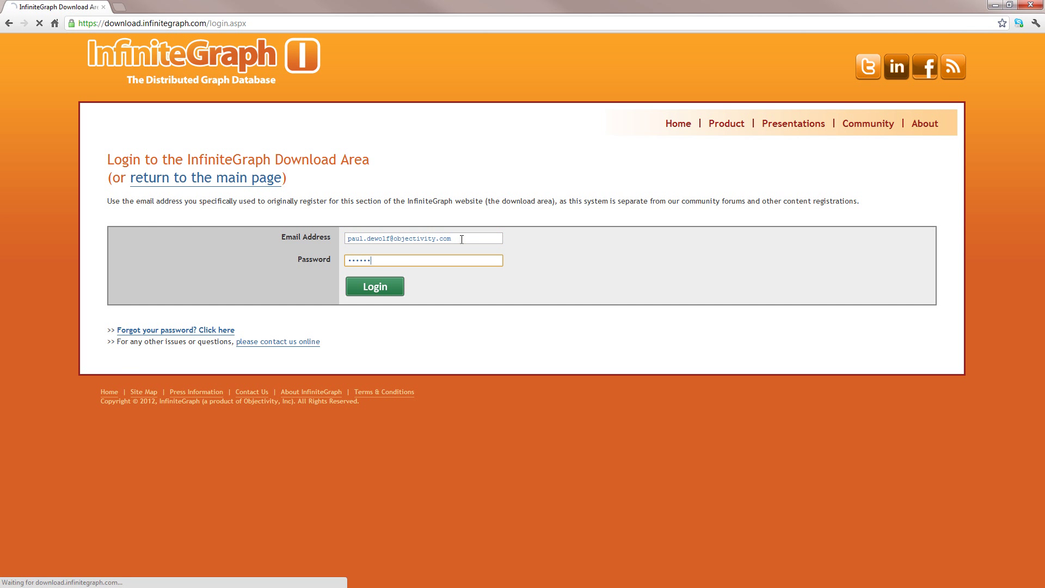
{"action": "scroll", "coordinate": [512, 220], "scroll_direction": "down", "scroll_amount": 3}
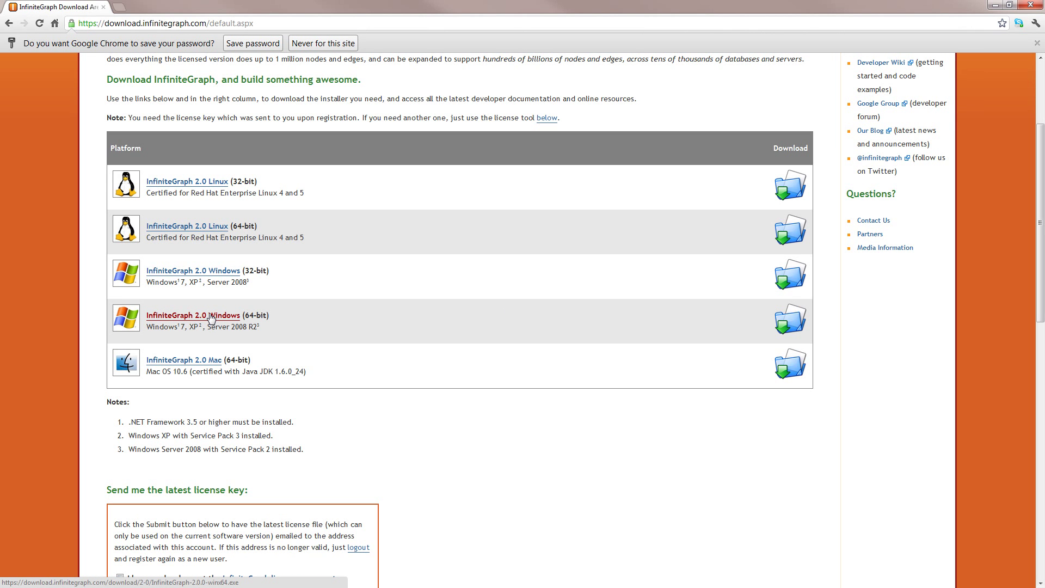
Start the InfiniteGraph 2.0 Windows 64-bit installer download and scroll to the license key box
{"action": "left_click", "coordinate": [770, 320]}
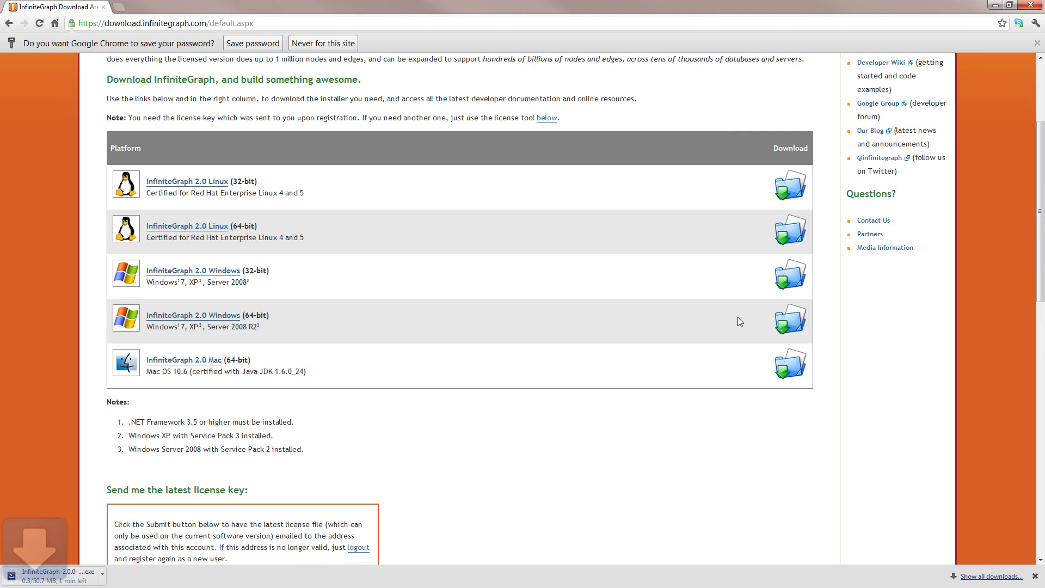
{"action": "scroll", "coordinate": [451, 372], "scroll_direction": "down", "scroll_amount": 3}
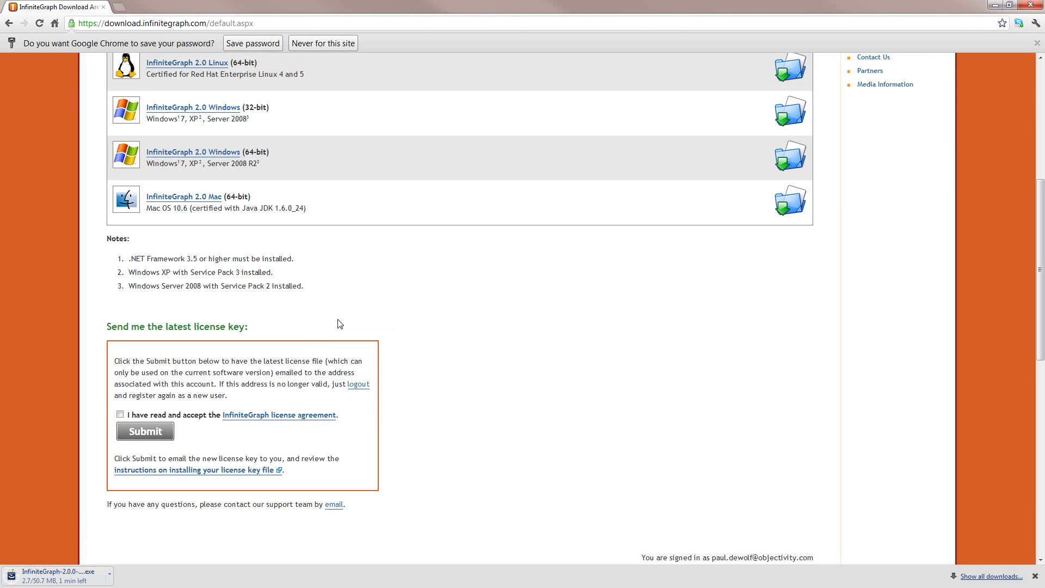
{"action": "scroll", "coordinate": [344, 322], "scroll_direction": "up", "scroll_amount": 4}
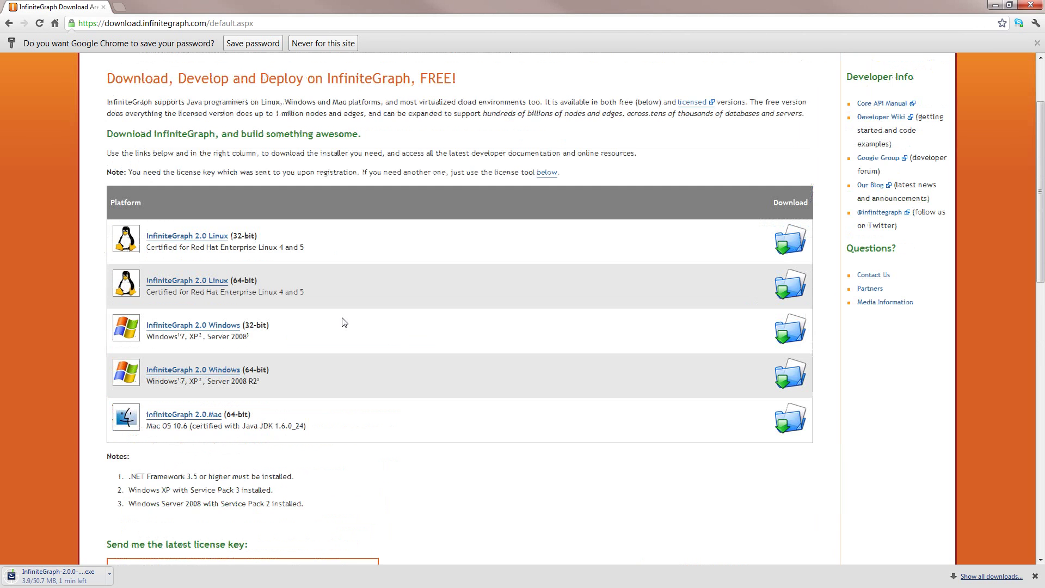
{"action": "scroll", "coordinate": [345, 325], "scroll_direction": "down", "scroll_amount": 1}
{"action": "scroll", "coordinate": [350, 330], "scroll_direction": "down", "scroll_amount": 4}
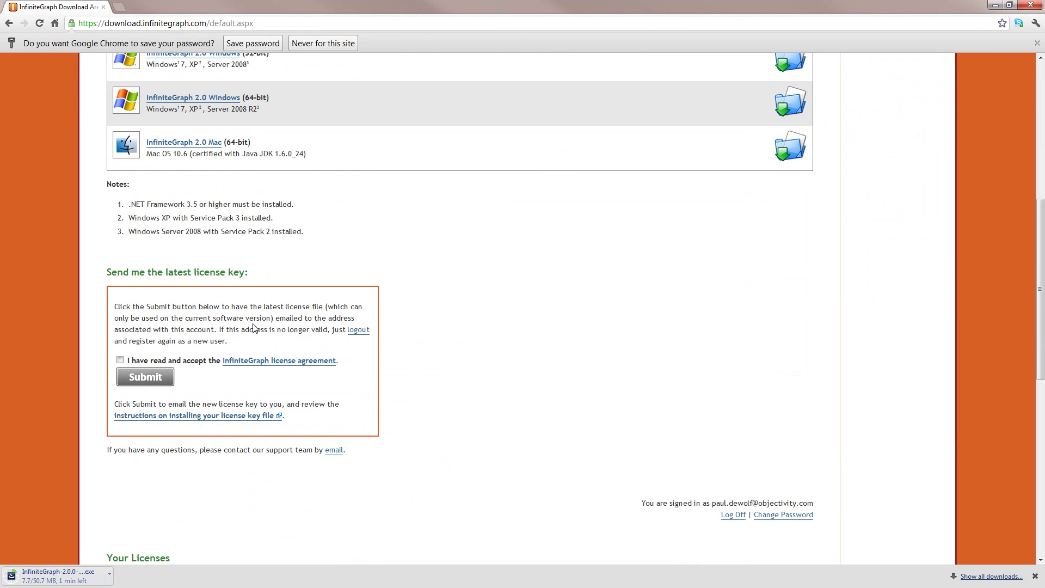
Open the license agreement in a new tab, scroll through it, and close it
{"action": "left_click", "coordinate": [259, 364]}
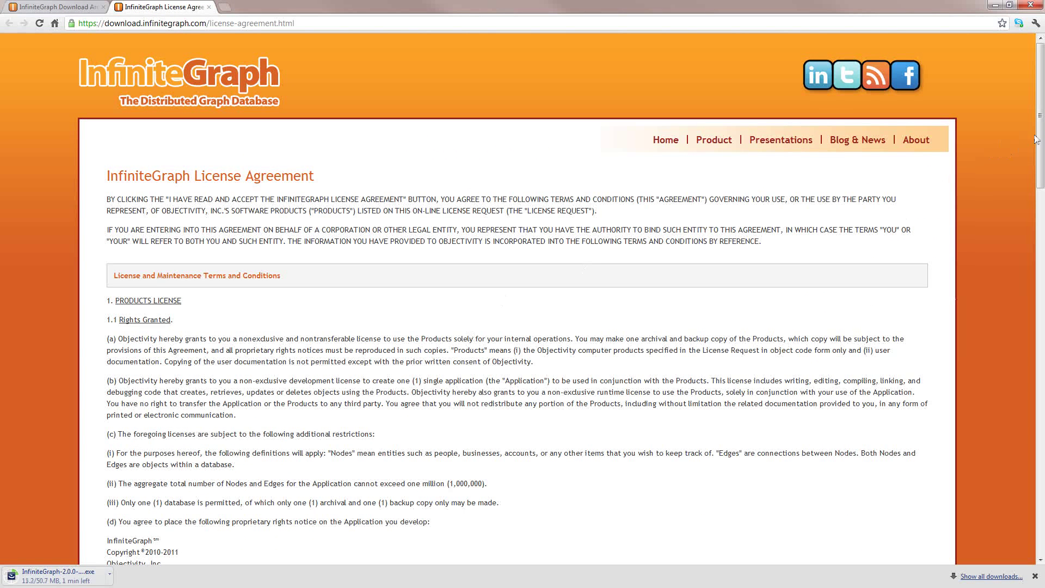
{"action": "mouse_move", "coordinate": [1041, 130]}
{"action": "left_mouse_down"}
{"action": "mouse_move", "coordinate": [1041, 286]}
{"action": "mouse_move", "coordinate": [1041, 106]}
{"action": "left_mouse_up"}
{"action": "left_click", "coordinate": [208, 7]}
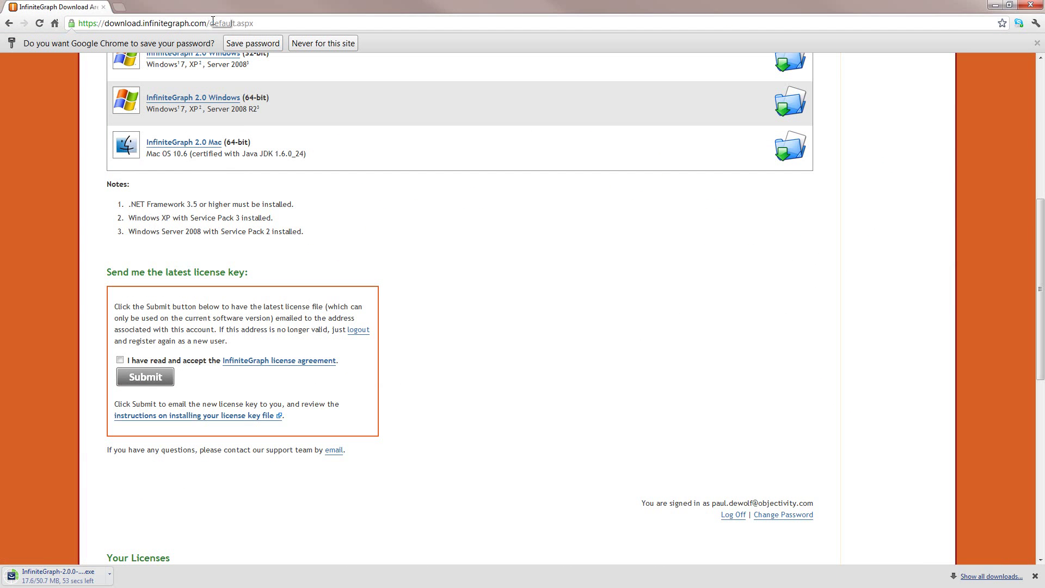
Accept the license agreement and submit the request for the latest license key by email
{"action": "left_click", "coordinate": [119, 360]}
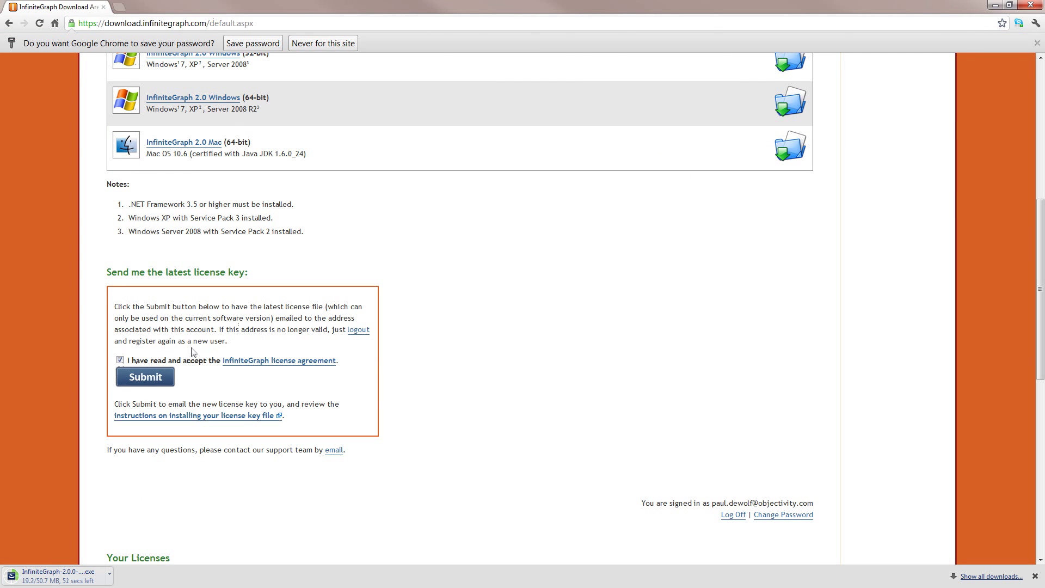
{"action": "left_click", "coordinate": [160, 378]}
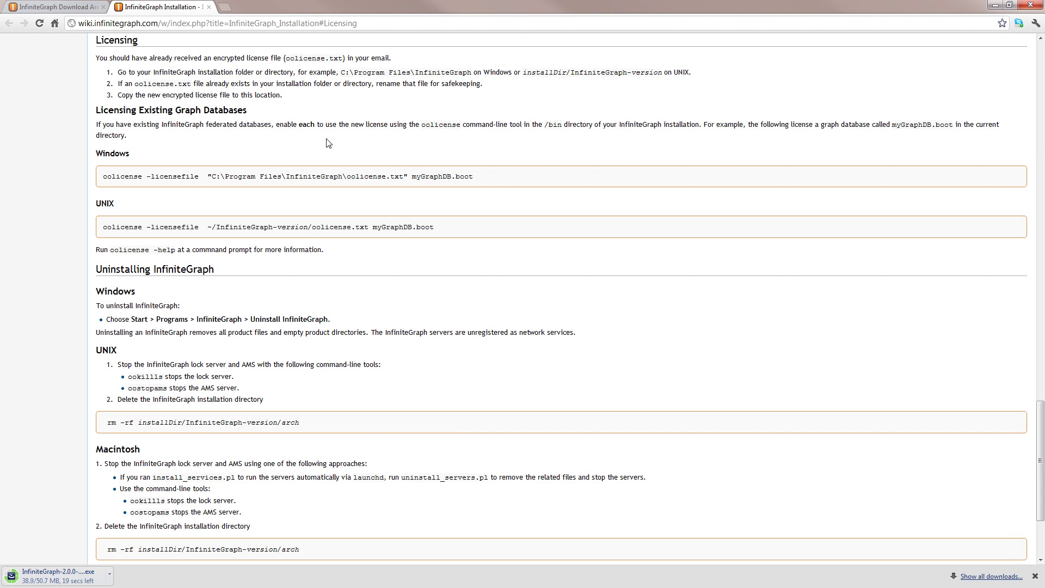
Close the InfiniteGraph Installation tab and scroll down the download page
{"action": "left_click", "coordinate": [209, 7]}
{"action": "scroll", "coordinate": [212, 302], "scroll_direction": "down", "scroll_amount": 4}
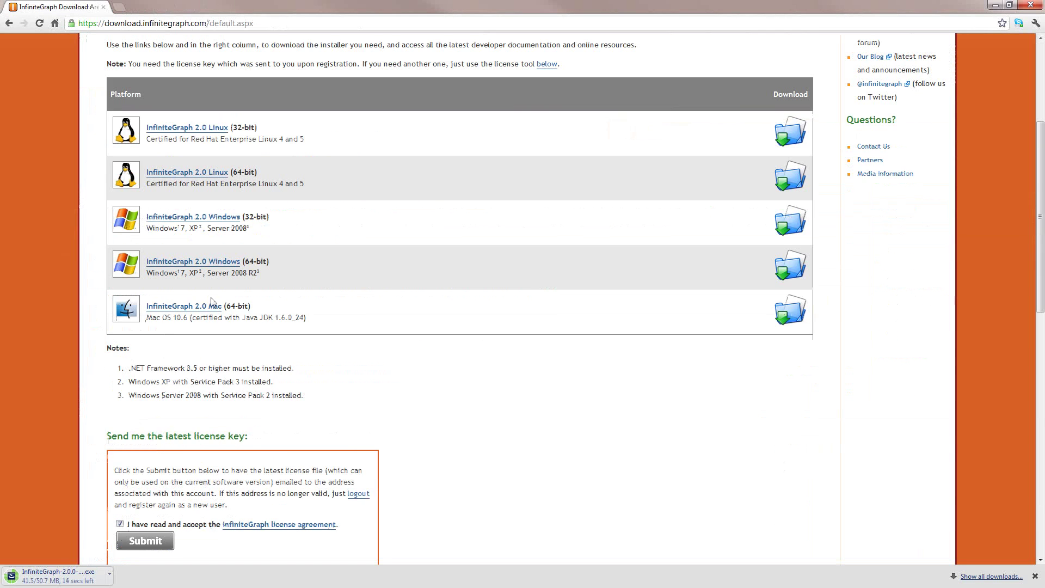
{"action": "scroll", "coordinate": [213, 302], "scroll_direction": "down", "scroll_amount": 3}
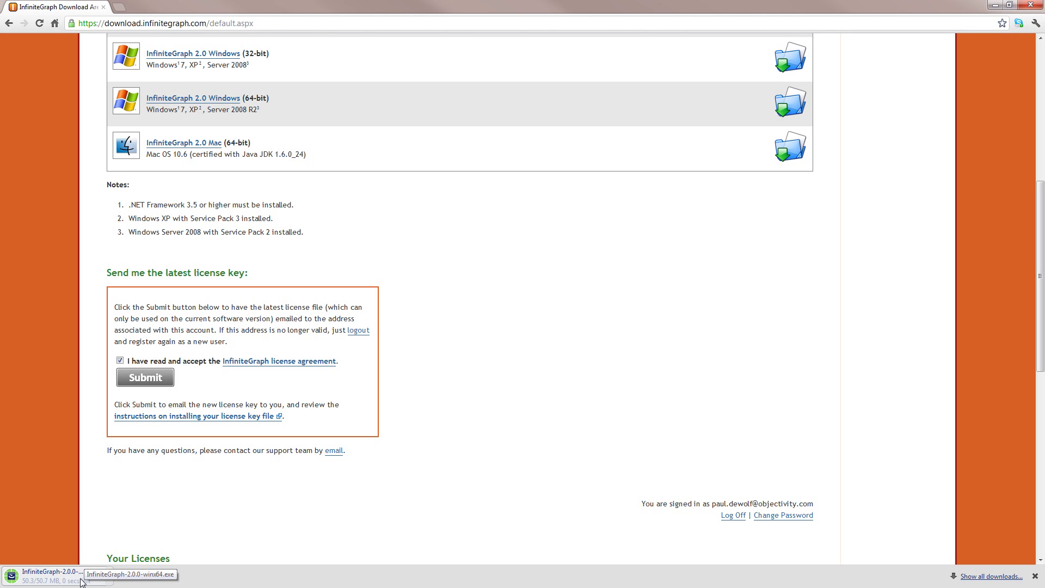
{"action": "left_click", "coordinate": [78, 578]}
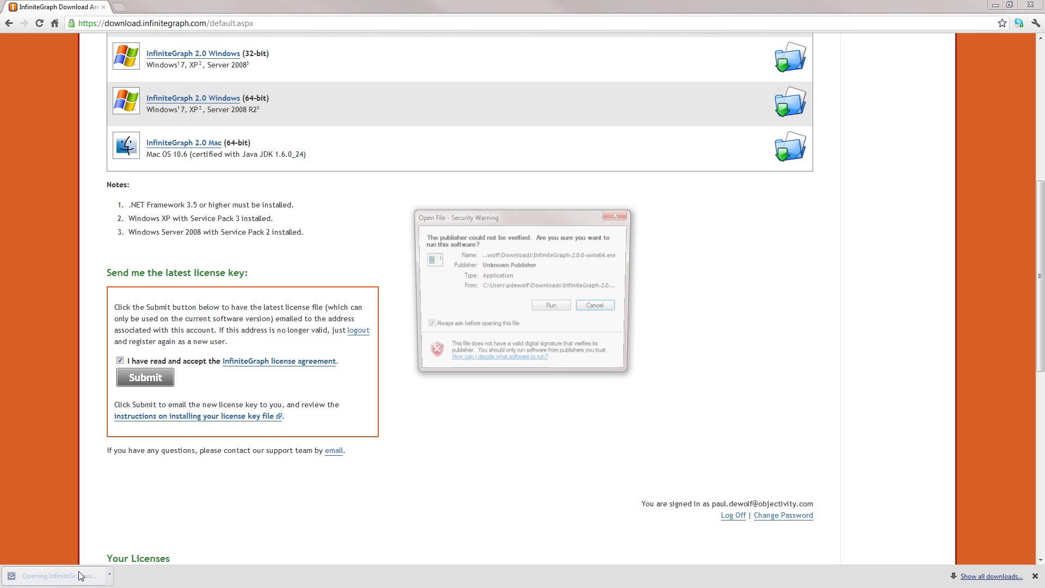